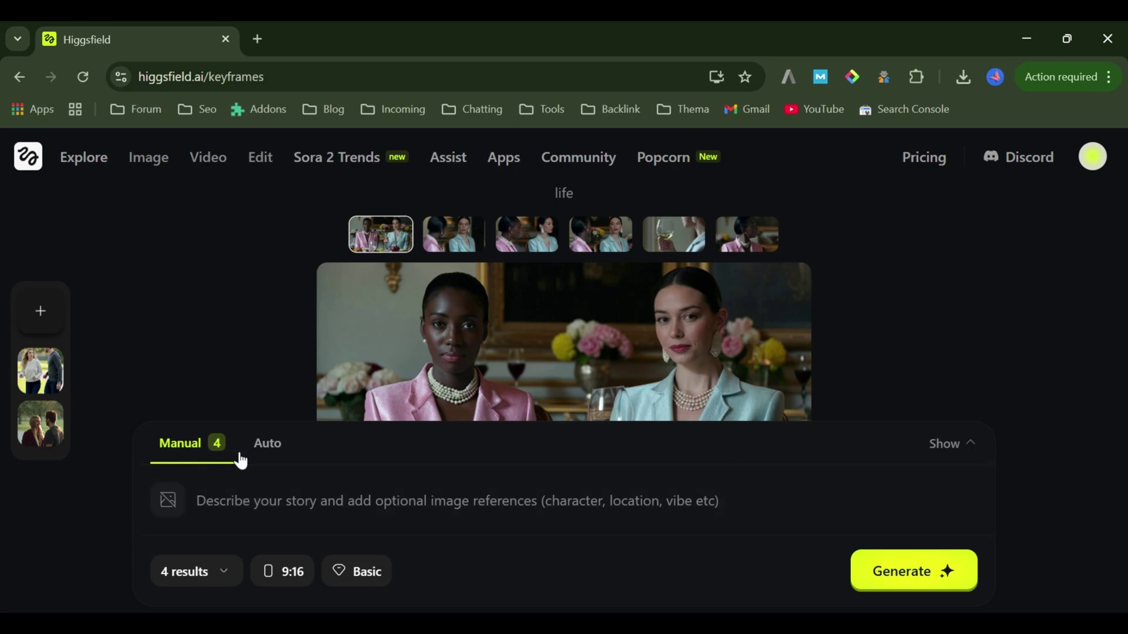
Preview the Manual per-scene fields, then leave the storyboard in Auto story mode
left_click(281, 449)
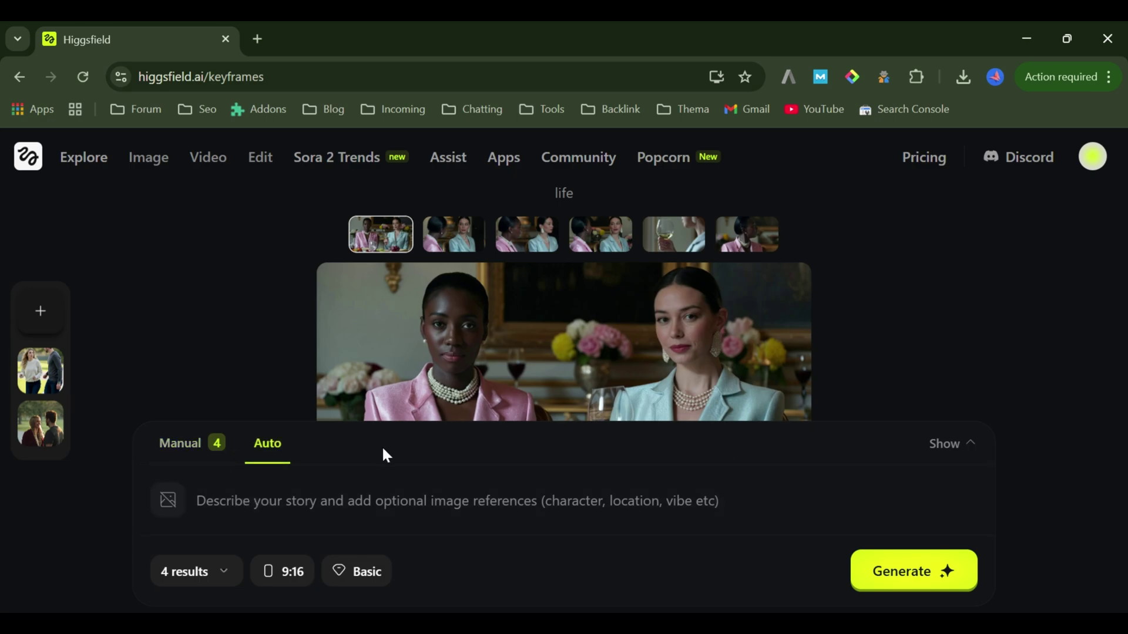
left_click(183, 454)
left_click(972, 447)
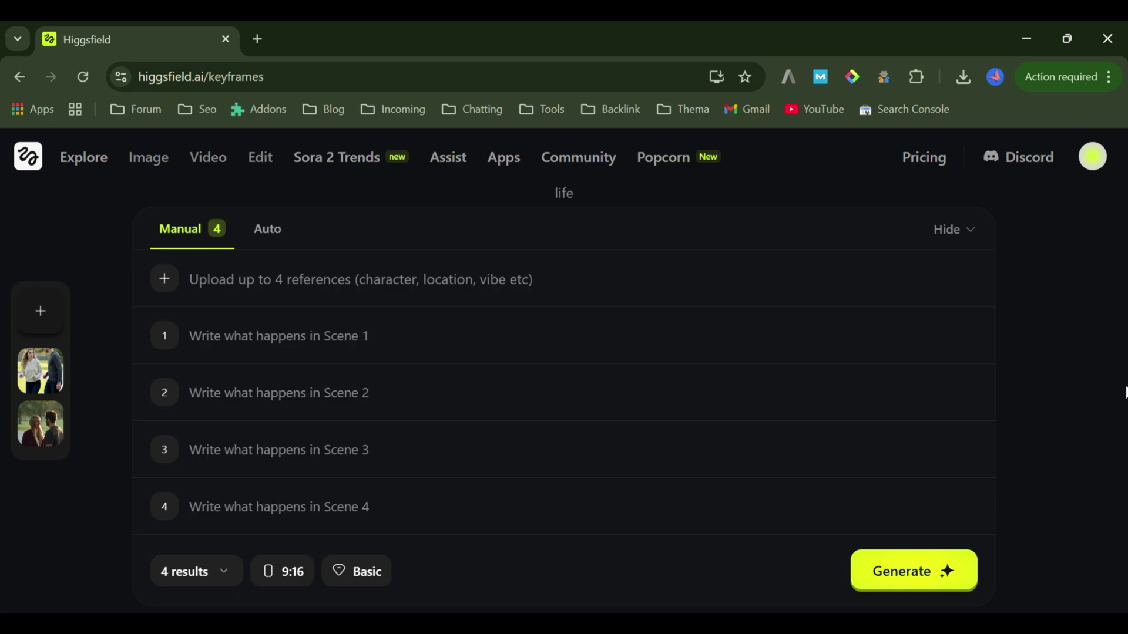
left_click(964, 235)
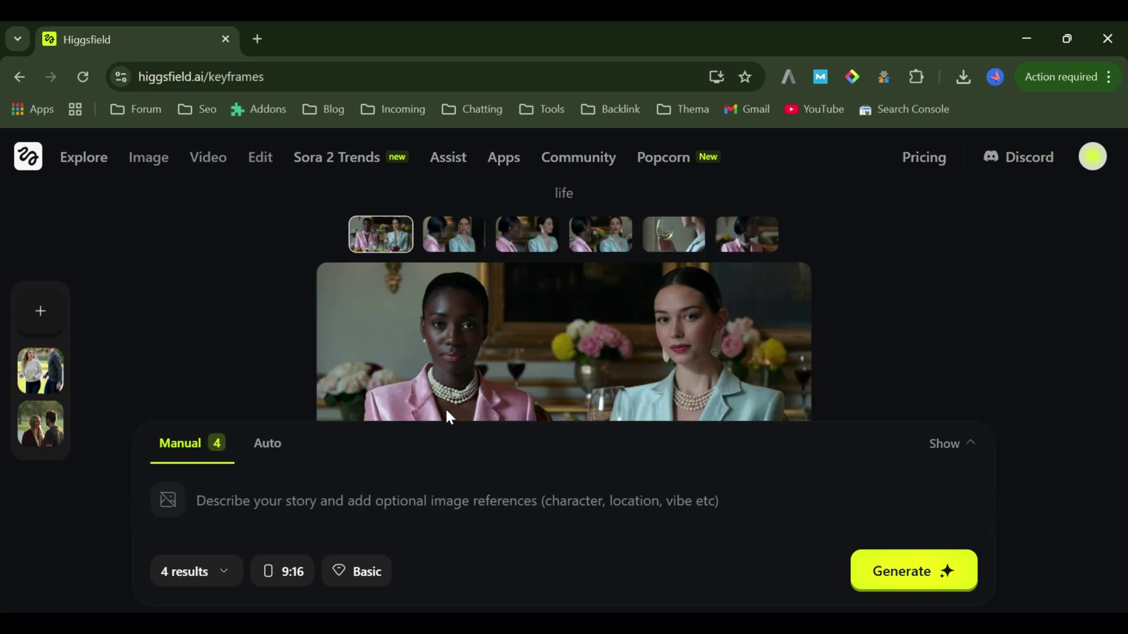
left_click(265, 447)
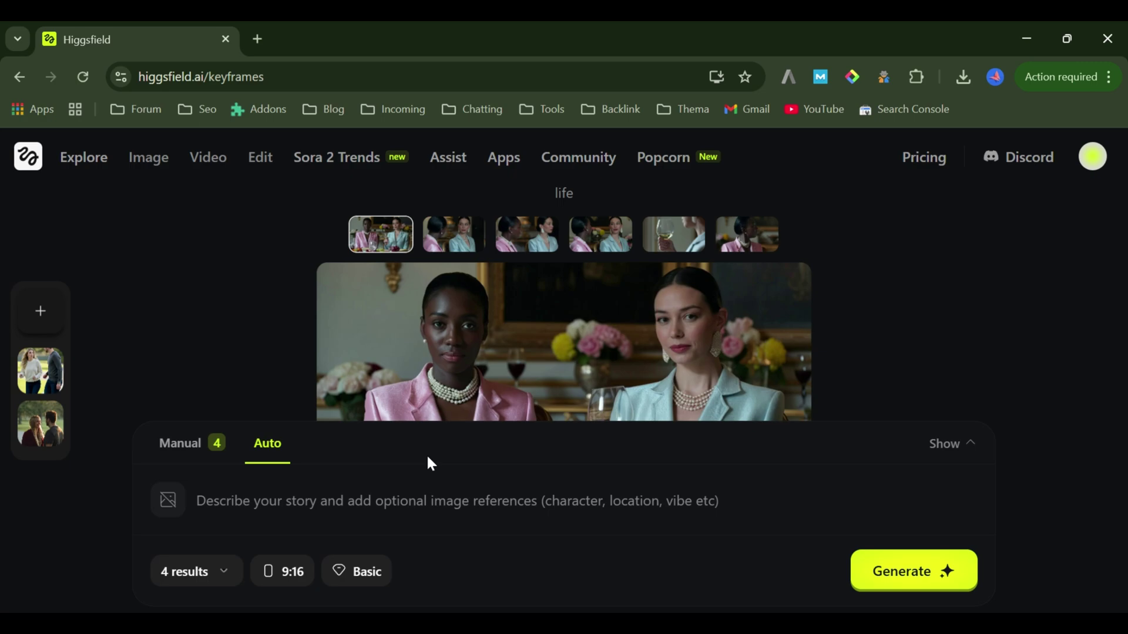
Add the blonde woman's Generated Image portrait from Downloads as a reference
left_click(168, 510)
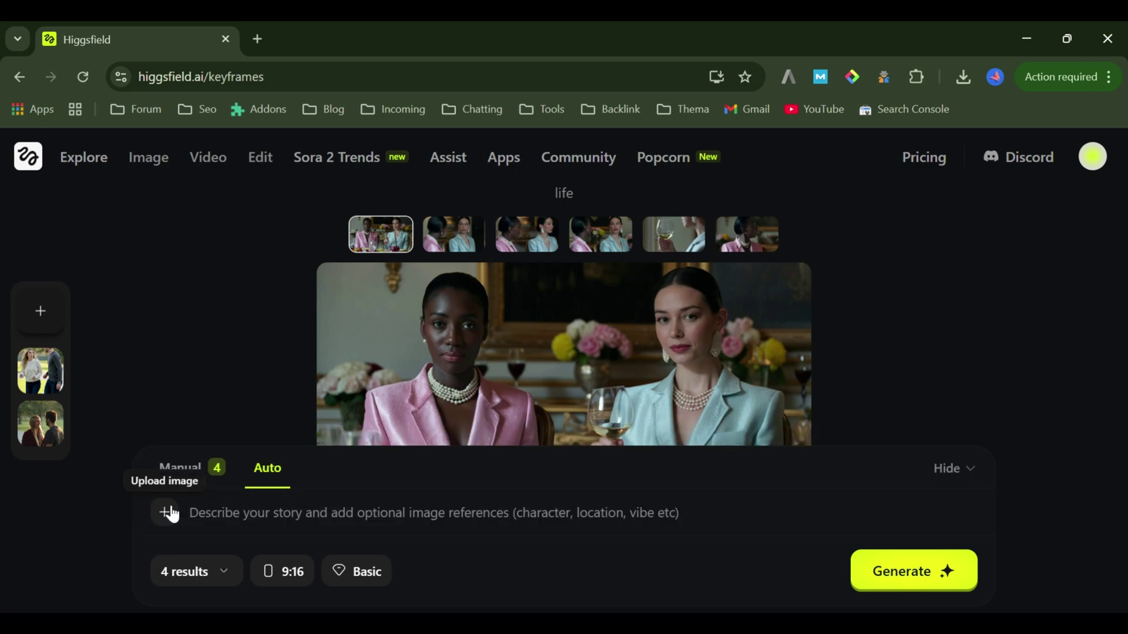
left_click(167, 515)
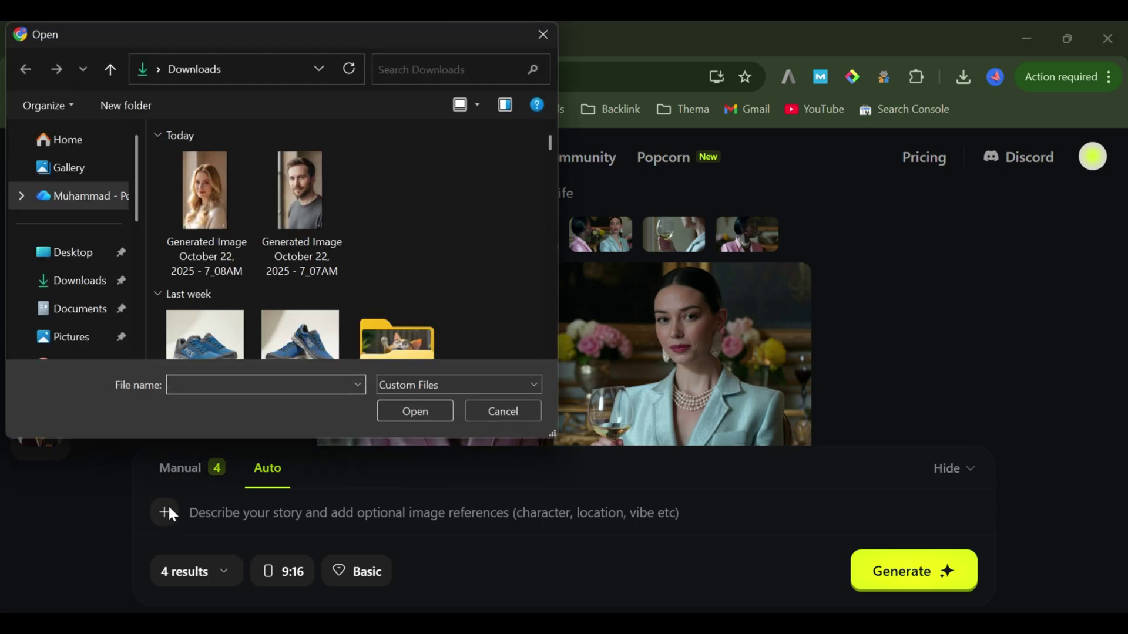
left_click(209, 204)
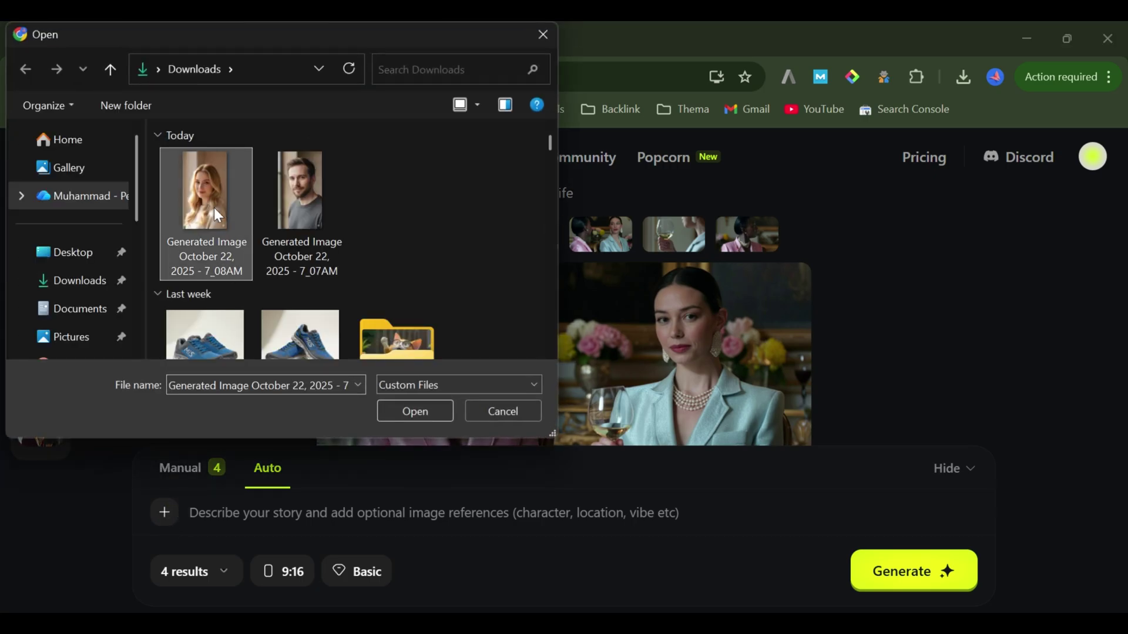
left_click(409, 413)
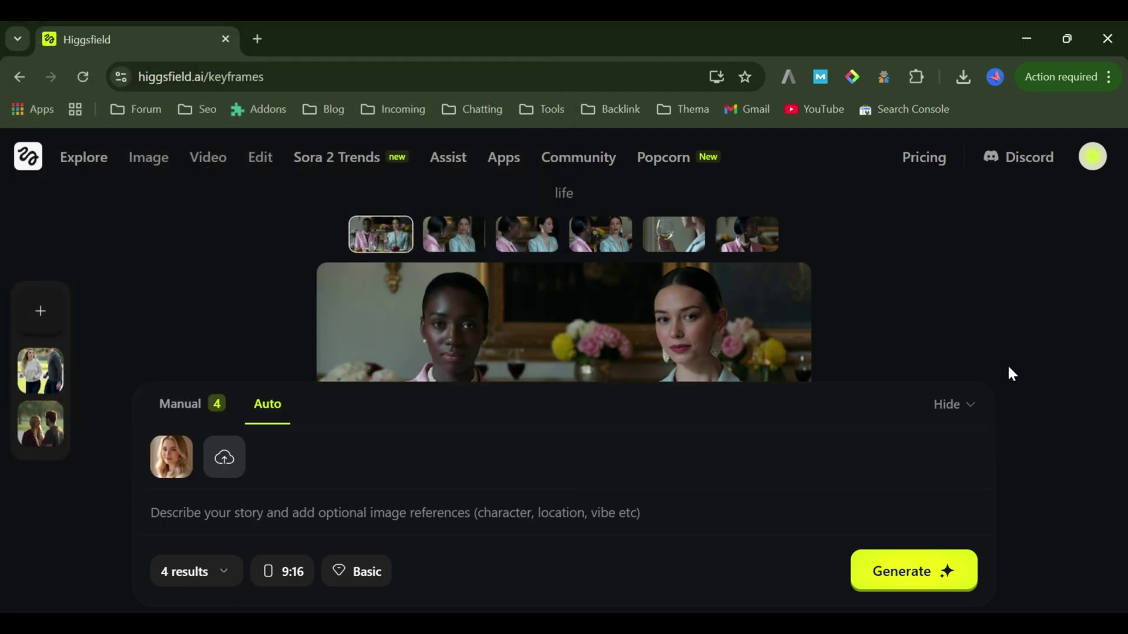
Paste the black-and-white film-noir woman-detective murder-case story into the prompt
left_click(454, 517)
right_click(451, 515)
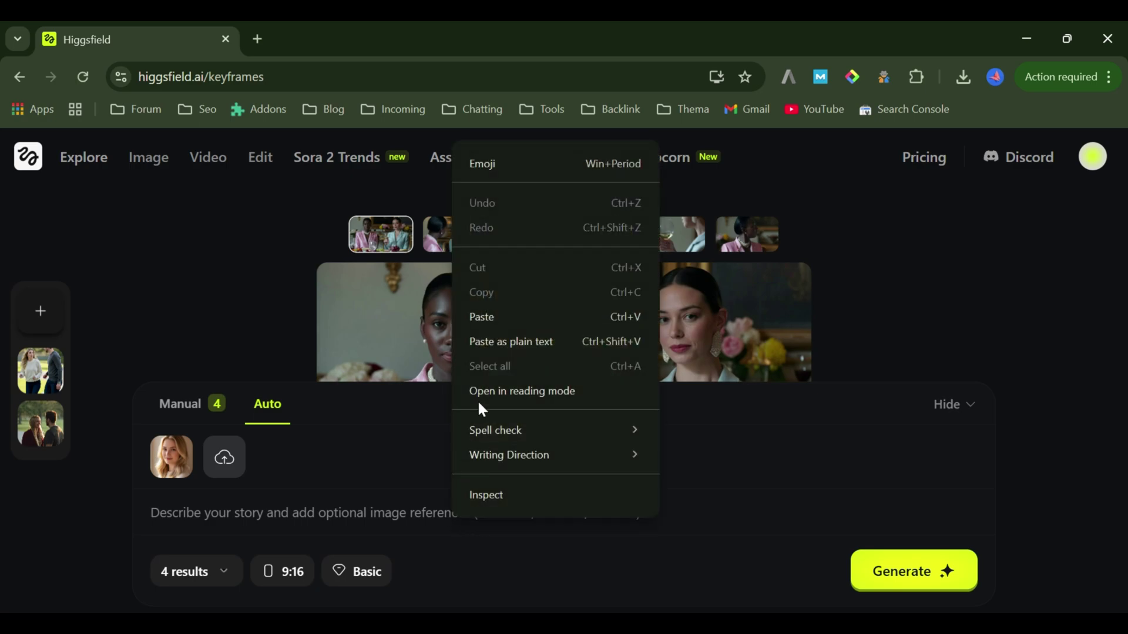
left_click(501, 317)
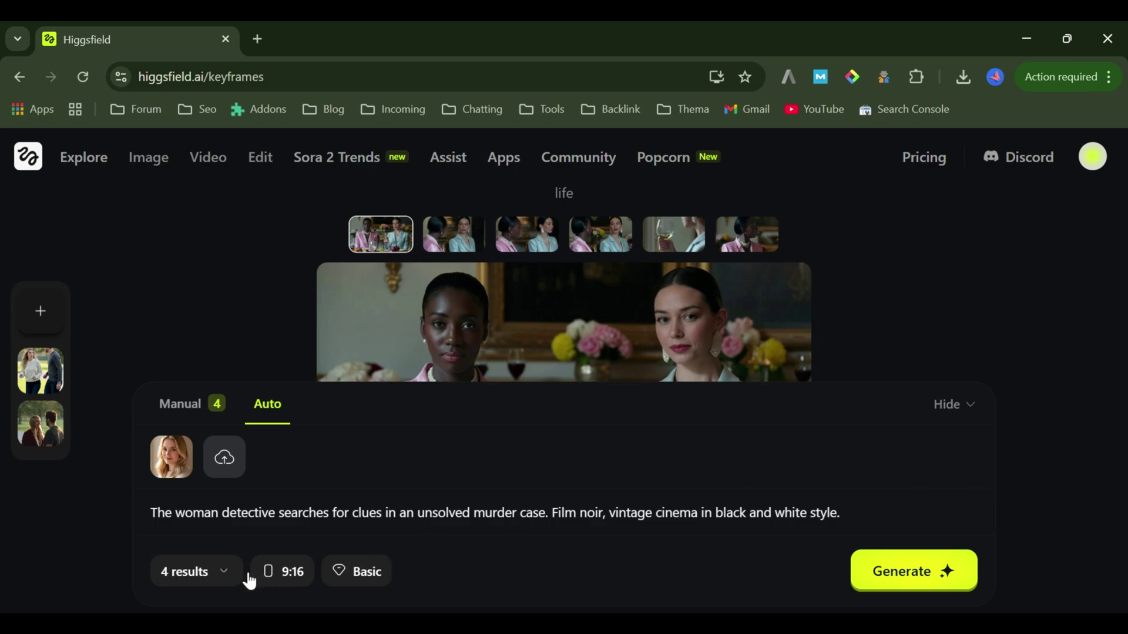
Generate the noir shot set with 5 outputs, 16:9 aspect ratio and Basic 720p quality
left_click(223, 575)
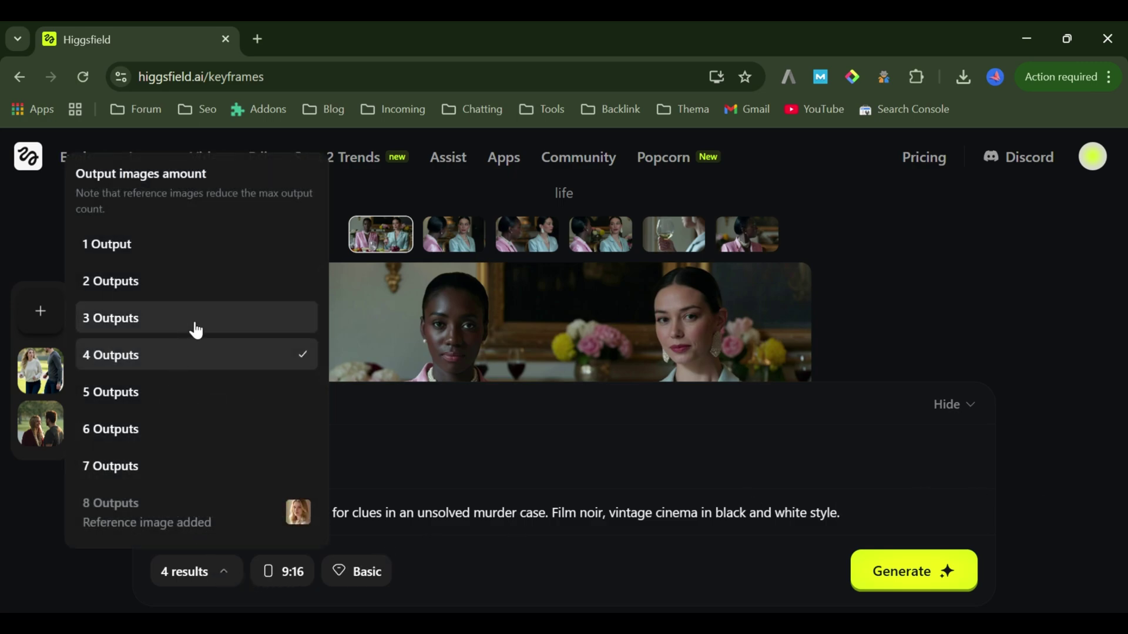
left_click(178, 394)
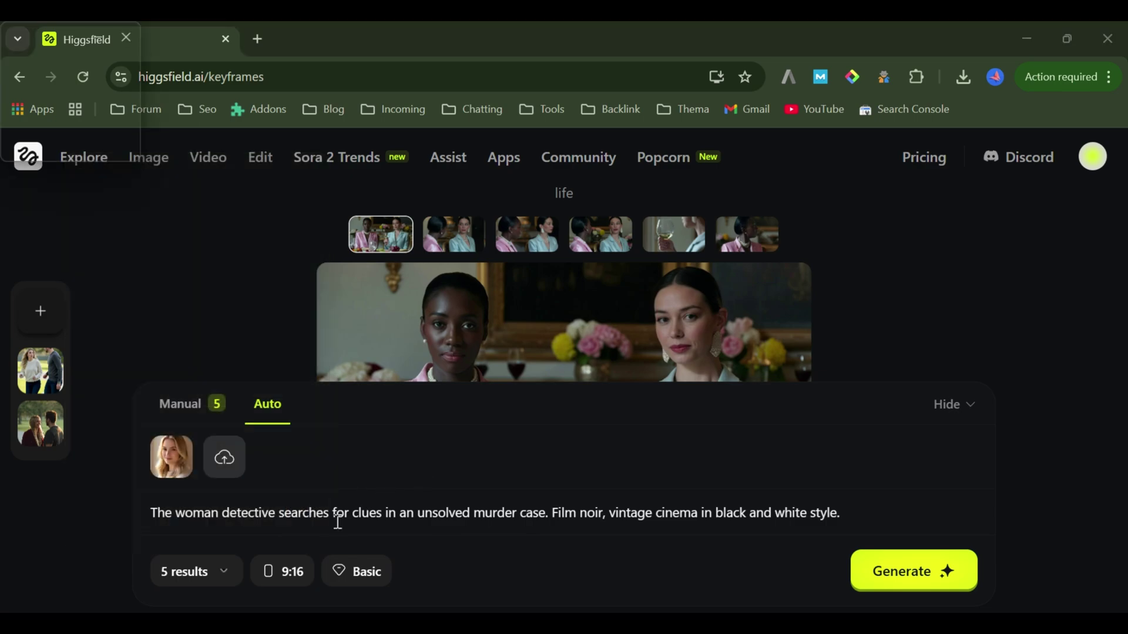
left_click(299, 576)
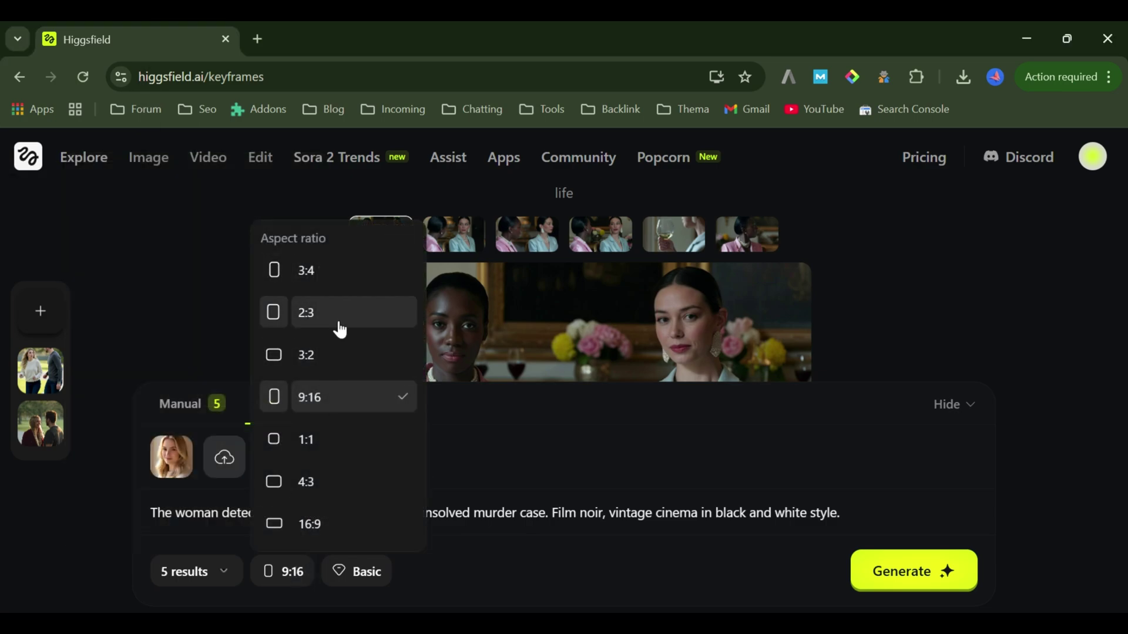
left_click(332, 524)
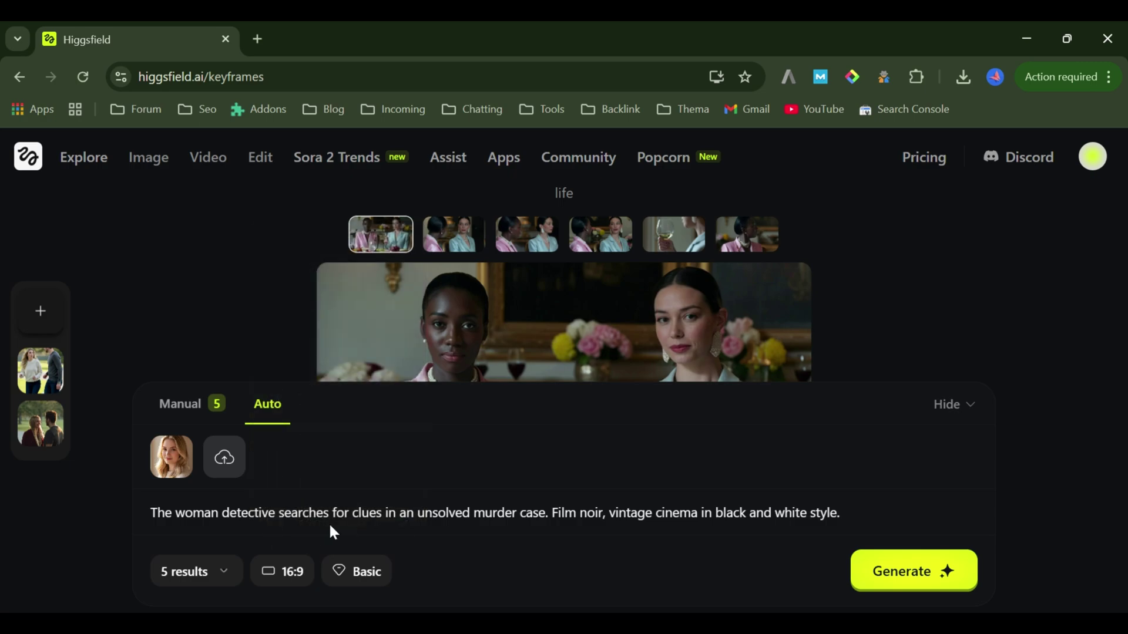
left_click(367, 575)
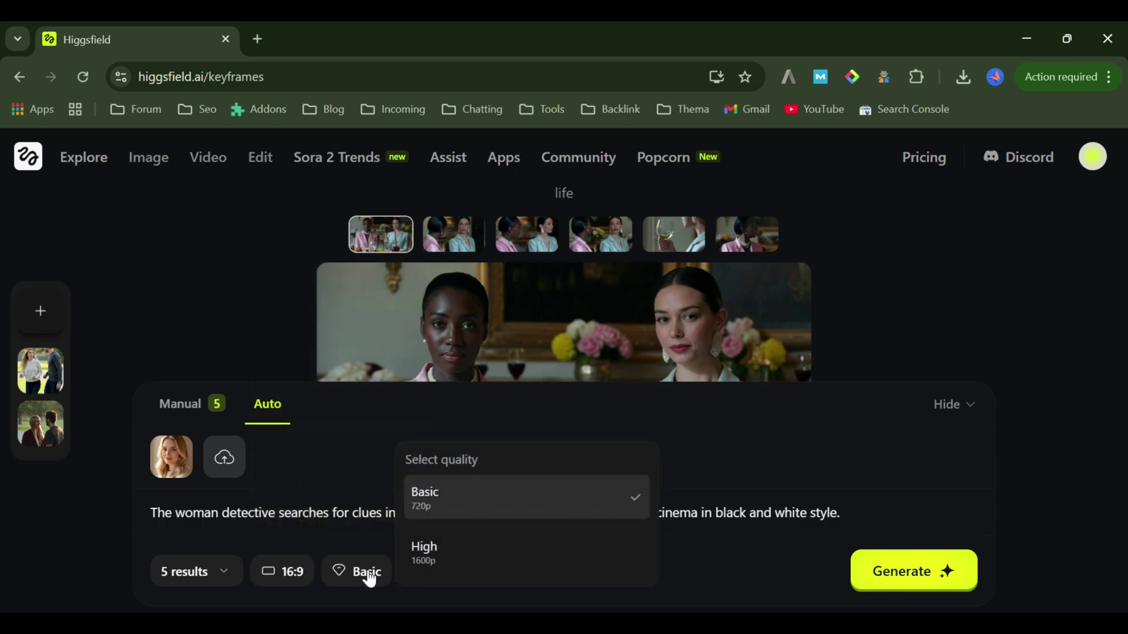
left_click(461, 510)
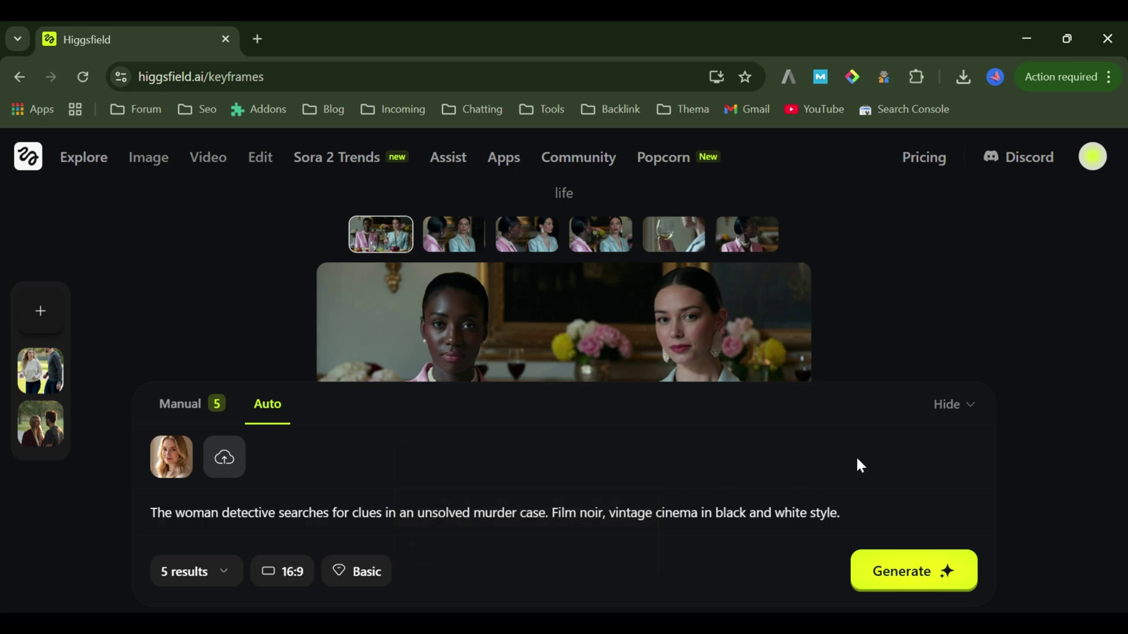
left_click(921, 585)
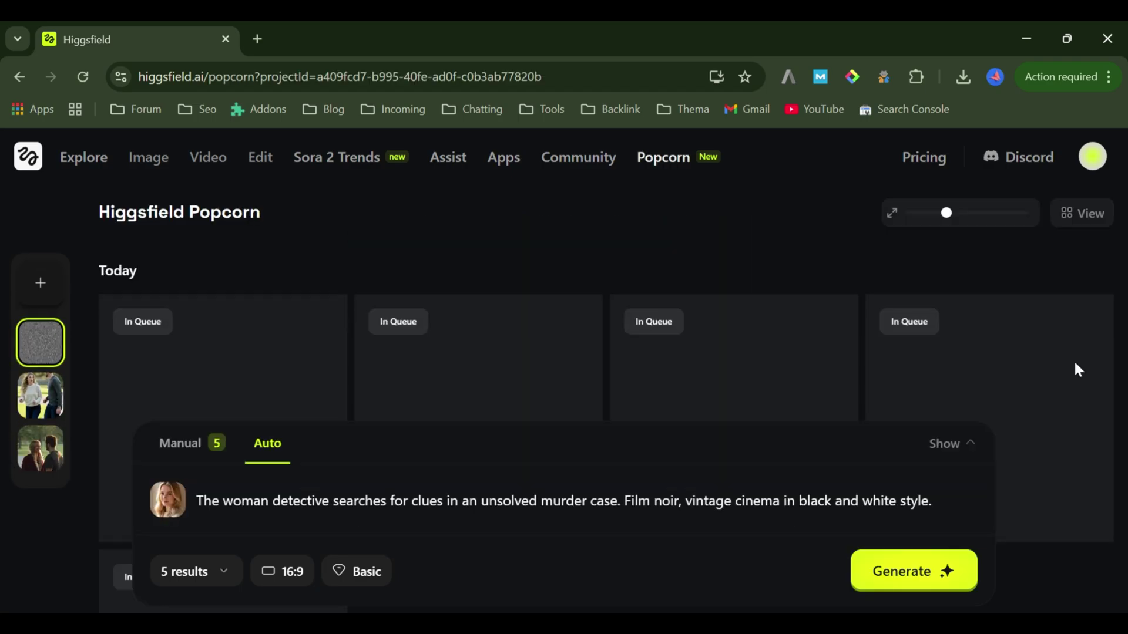
Review the finished noir close-up of the blonde woman in the preview panel, then close it
scroll(1076, 365, "down", 2)
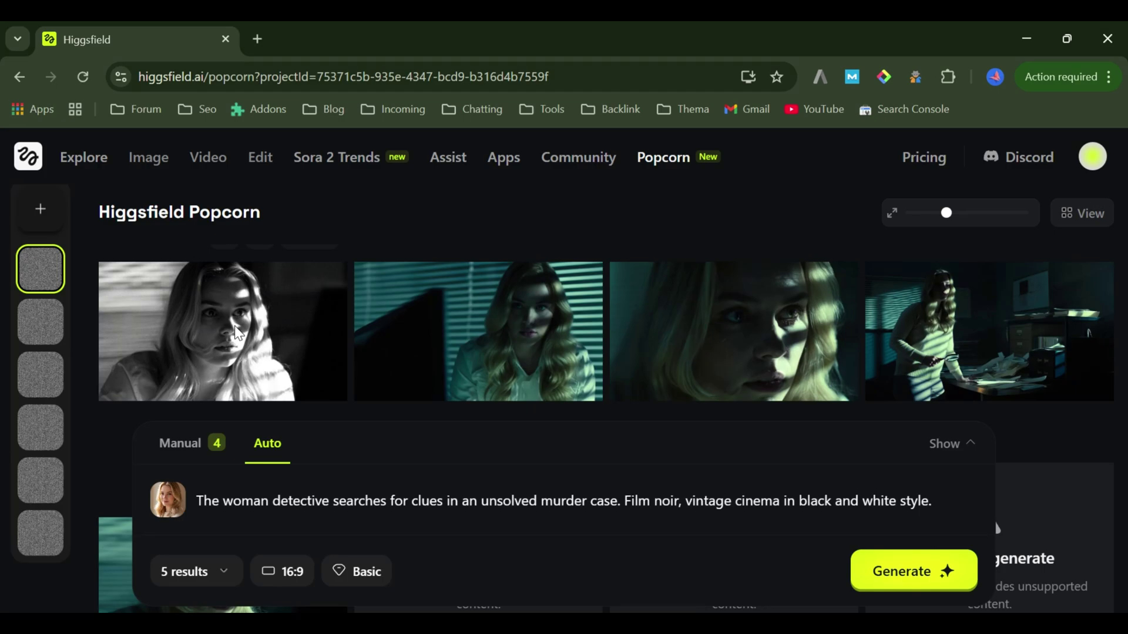
left_click(234, 329)
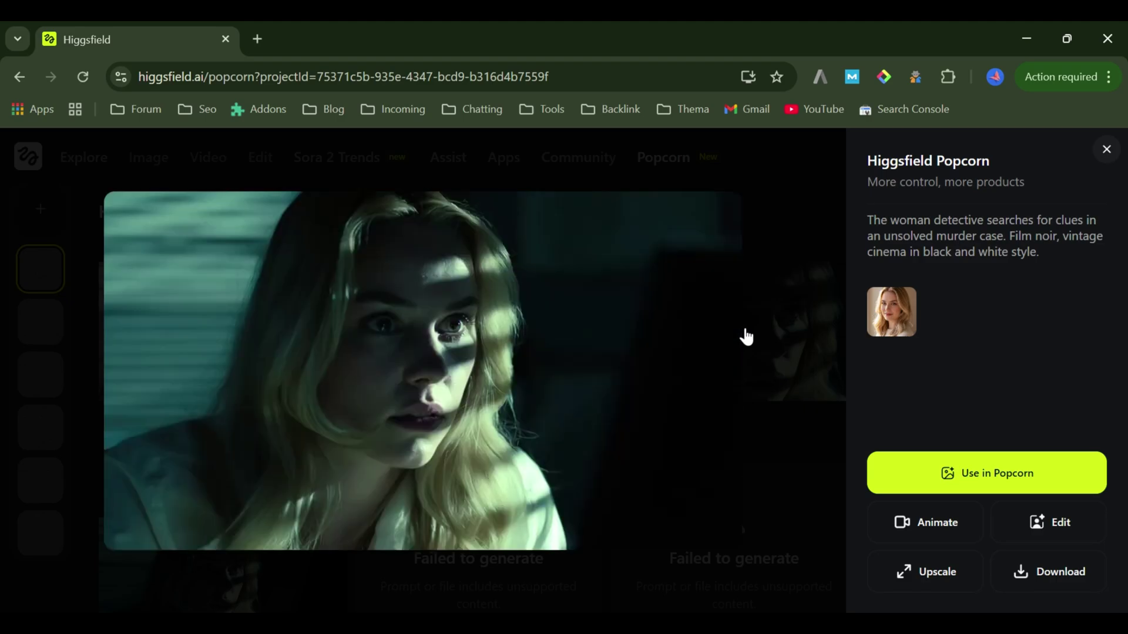
left_click(746, 336)
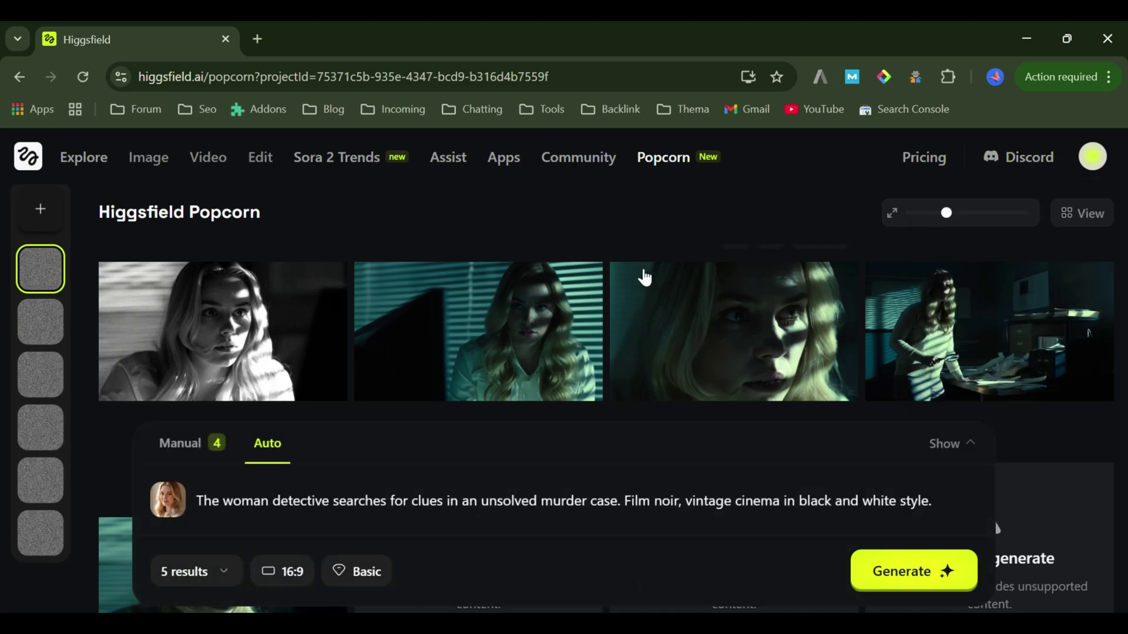
Delete the noir detective story from the prompt field
left_click(590, 506)
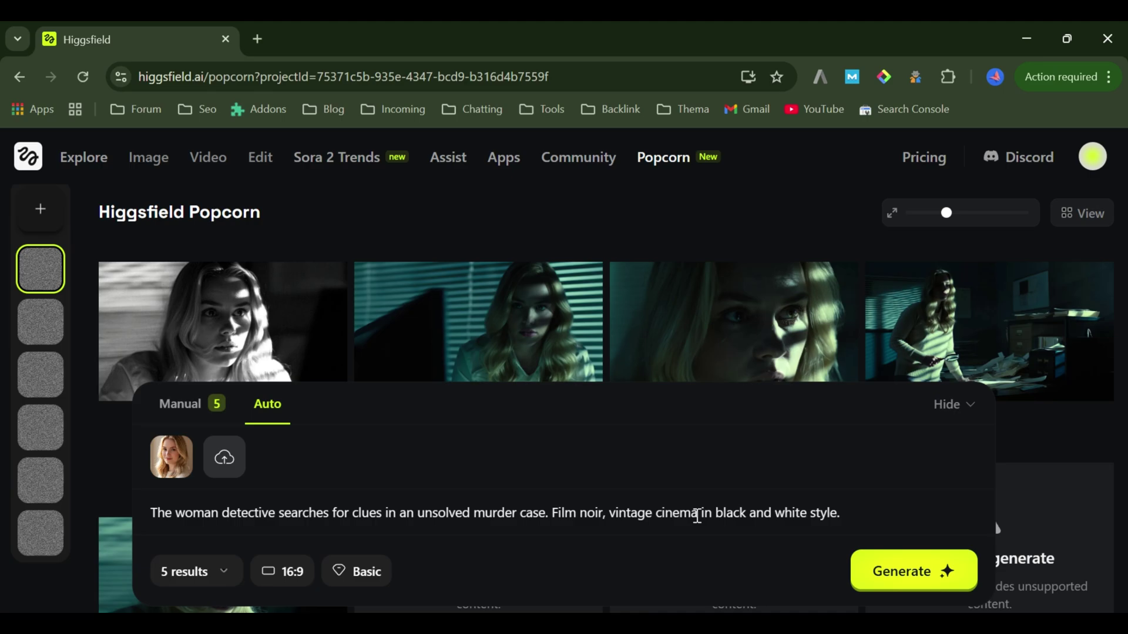
triple_click(698, 515)
key("BackSpace")
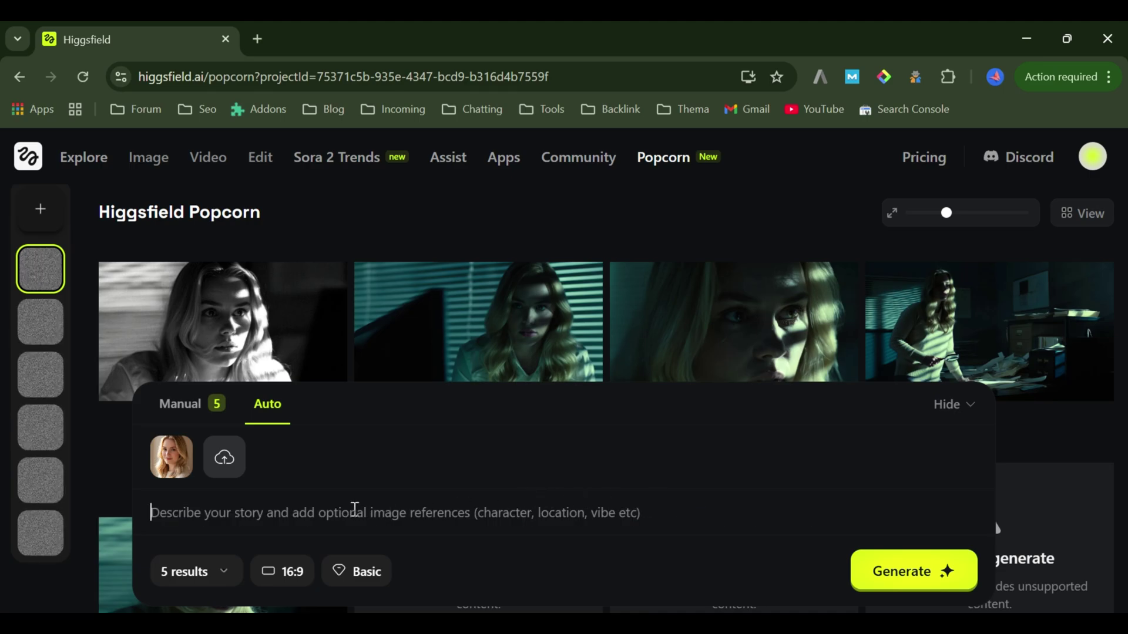
Add the dark-haired man's portrait as a second reference and paste the colonial jewel-theft story
mouse_move(166, 451)
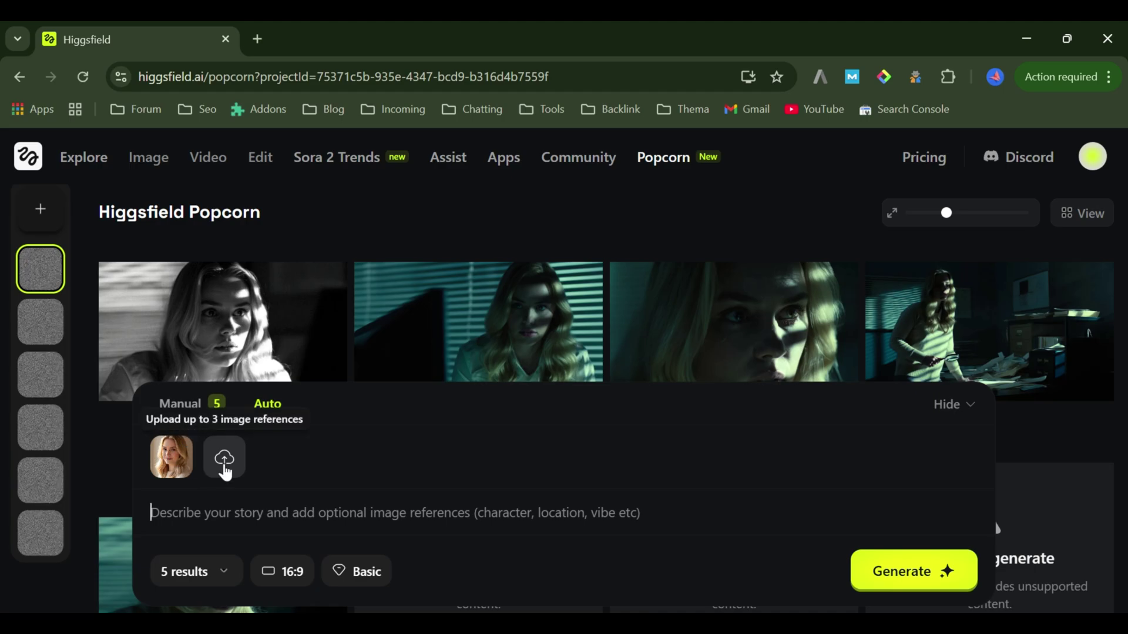
left_click(225, 470)
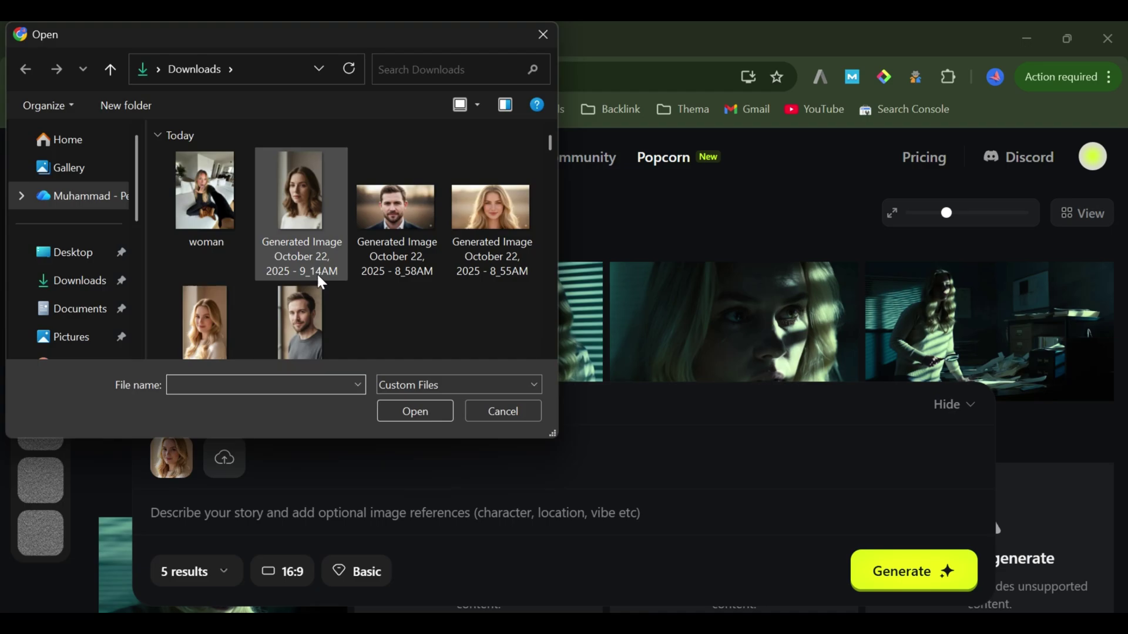
left_click(320, 329)
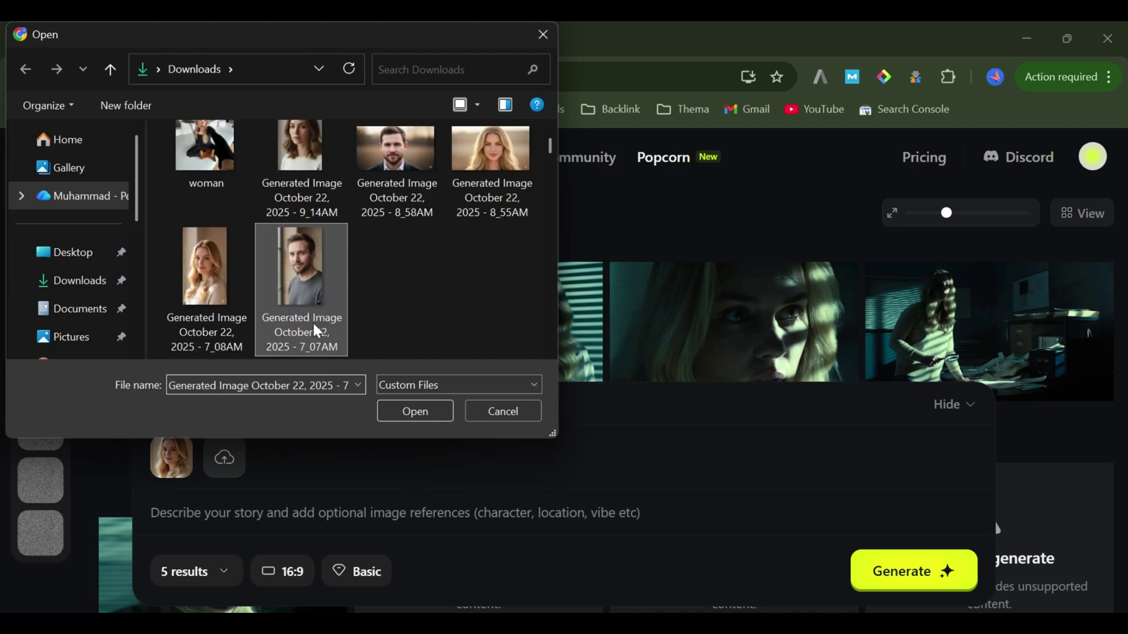
left_click(413, 420)
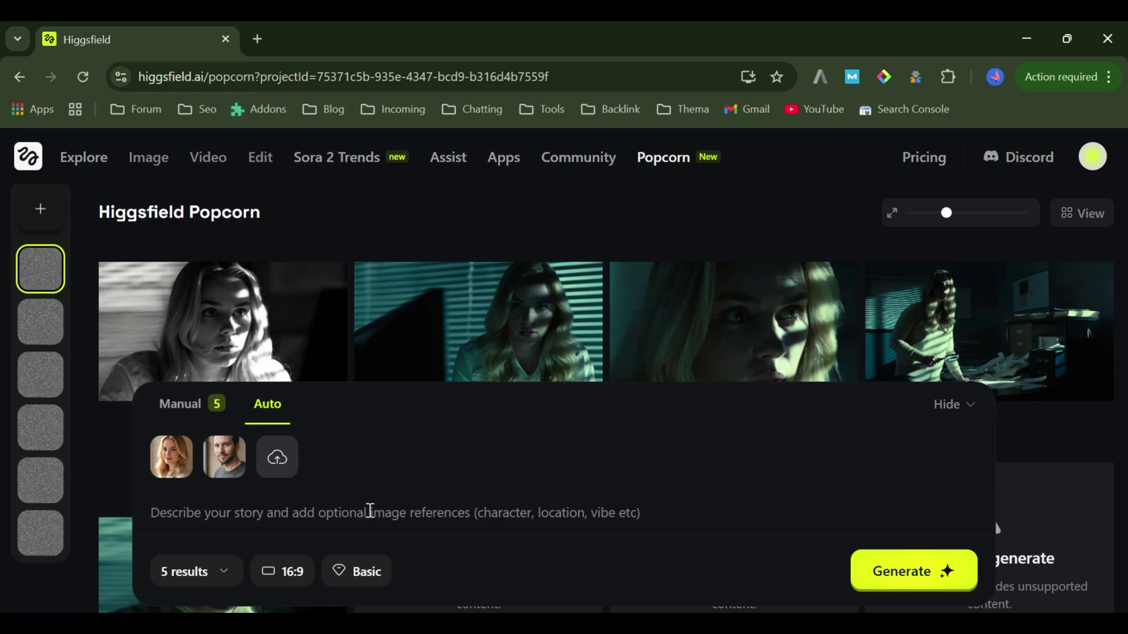
left_click(367, 511)
type("A colonial woman is accused of stealing a royal jewel. A local man who secretly loves her tries to help her escape and prove that the jewel was hidden by high-ranking colonial officials themselves.")
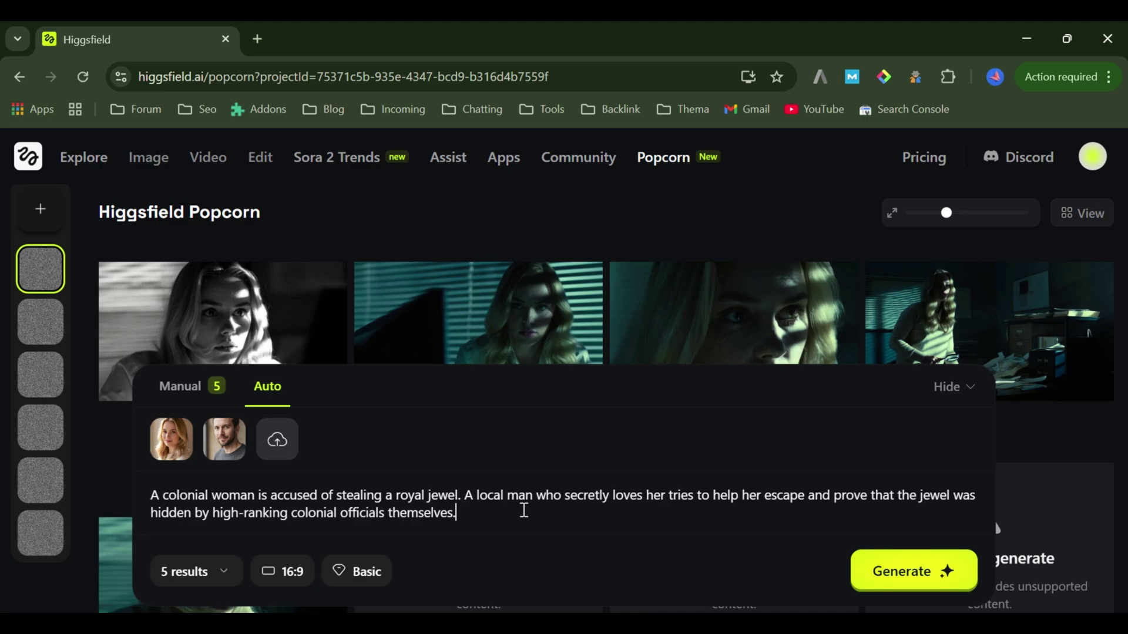
Generate the colonial royal-jewel theft shots featuring the woman and the man
left_click(892, 577)
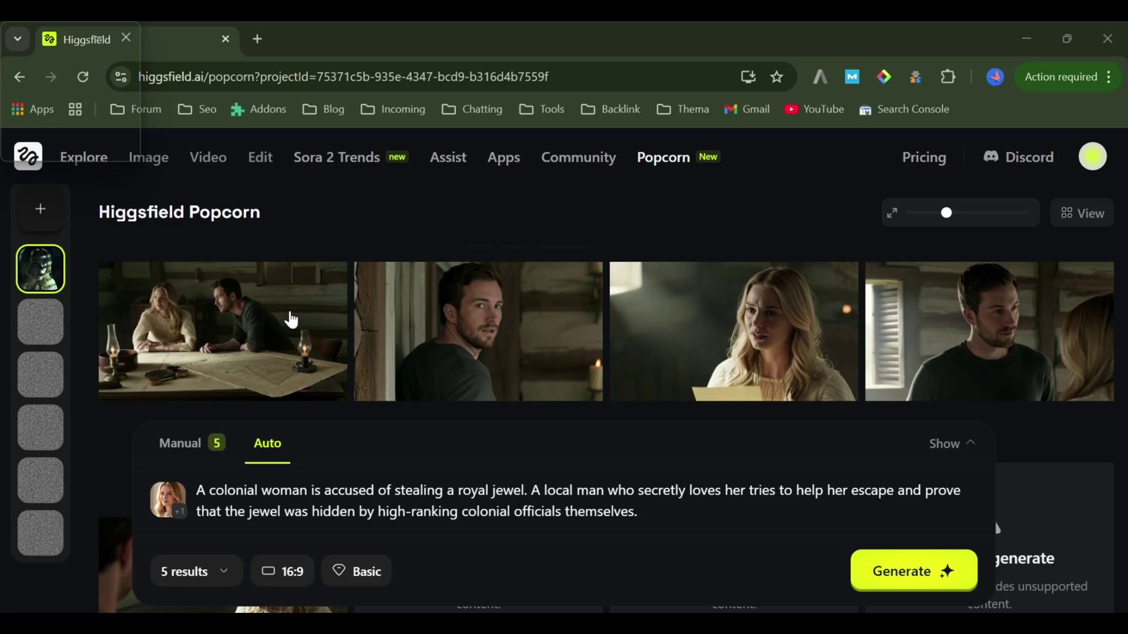
left_click(235, 333)
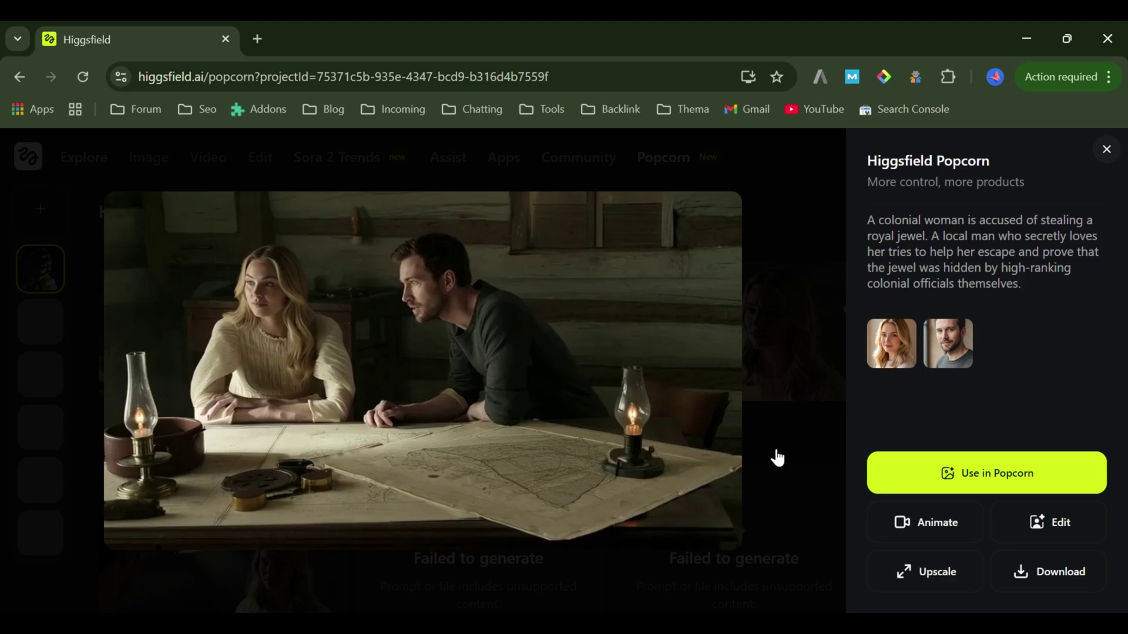
left_click(1109, 158)
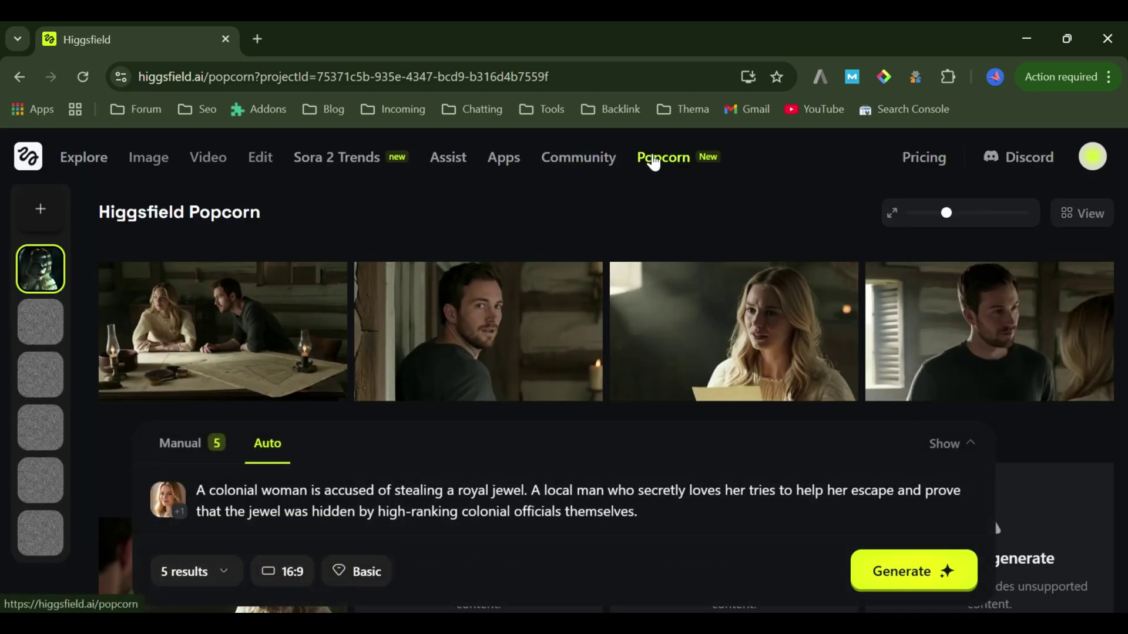